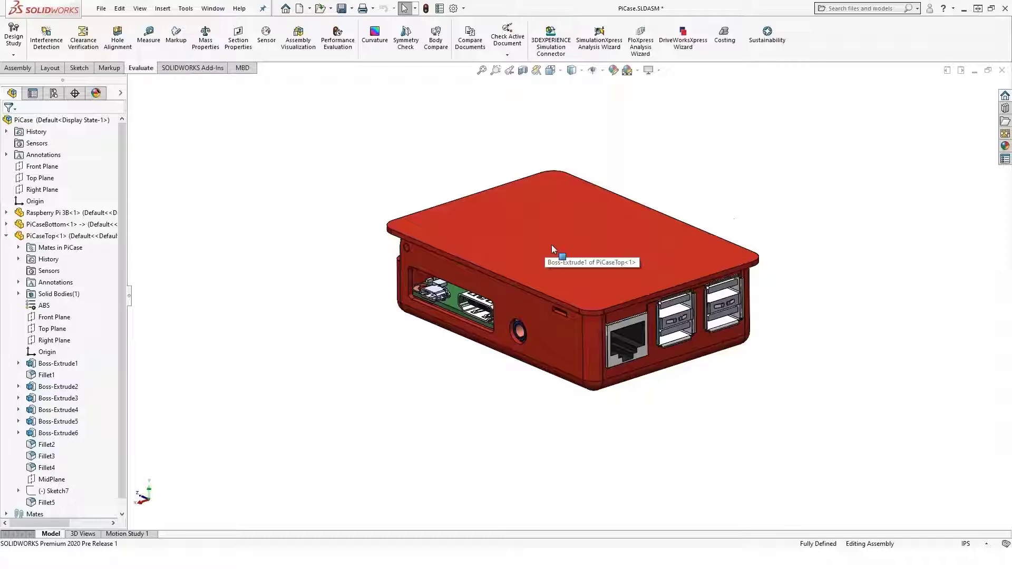
Select the top face of the PiCaseTop lid in the PiCase assembly.
click(552, 249)
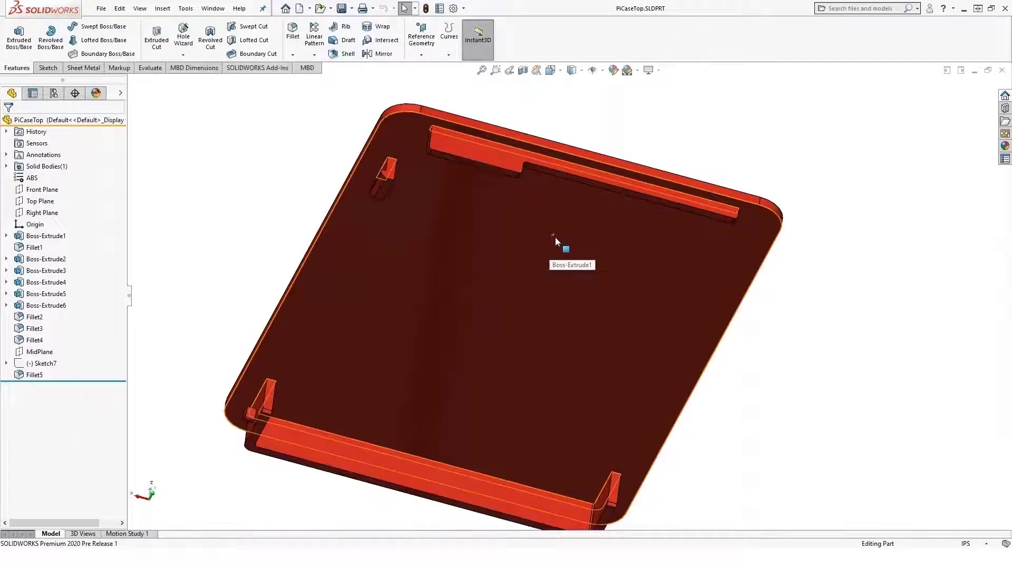
Select the lid's top face and view the part from the Front orientation.
middle_drag(555, 236, 568, 347)
click(568, 346)
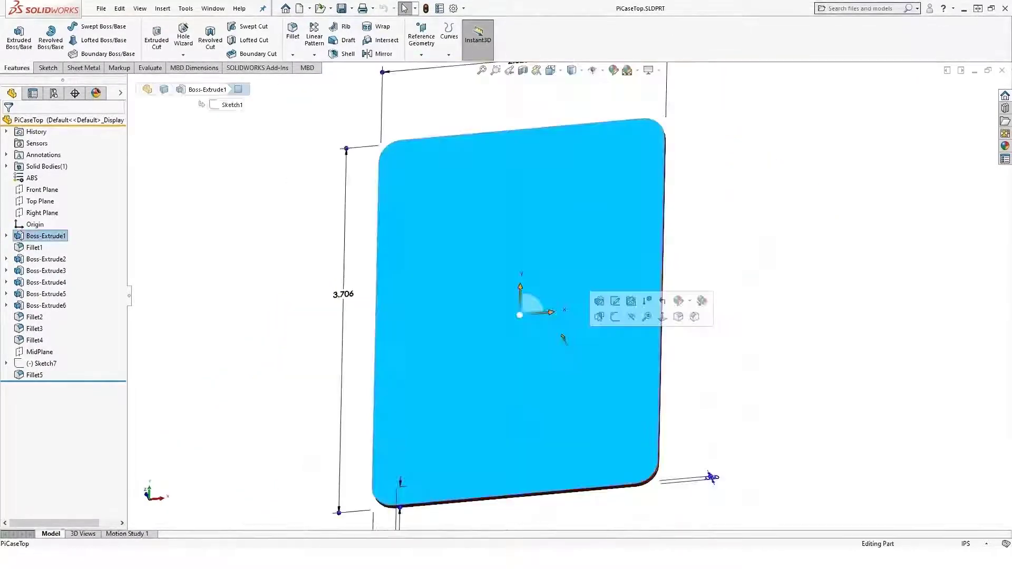
key(space)
key(Escape)
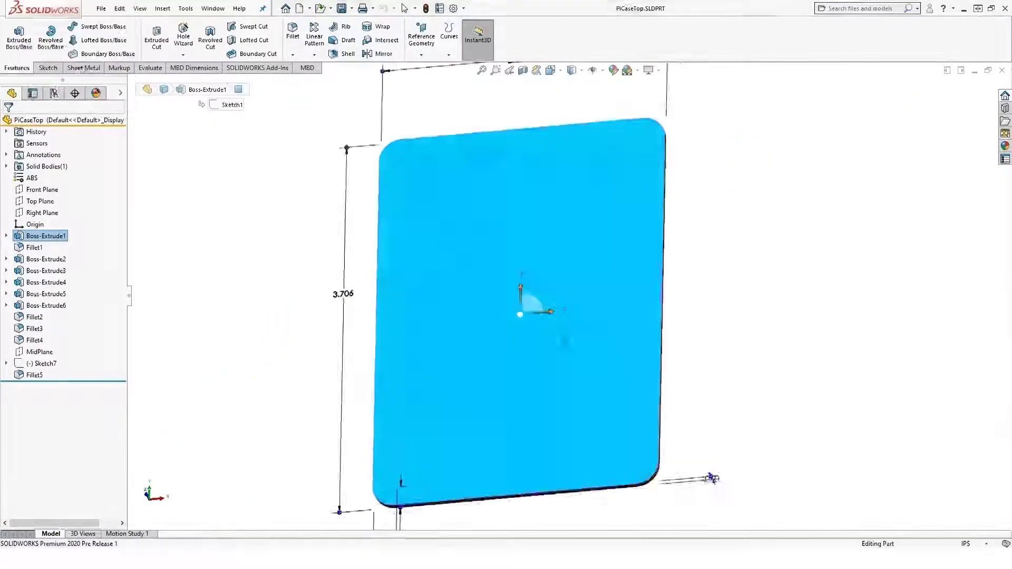
click(350, 203)
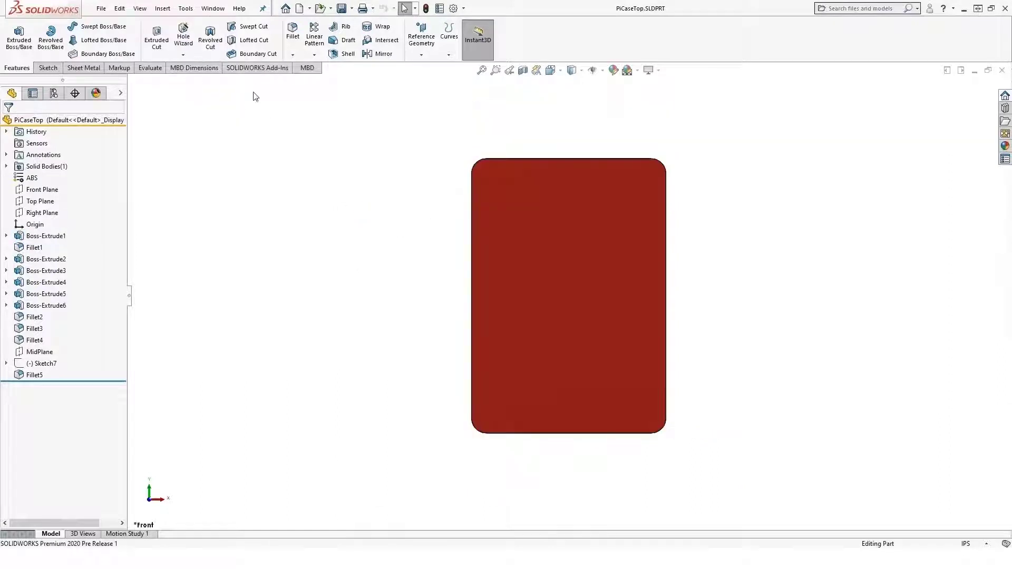
click(464, 9)
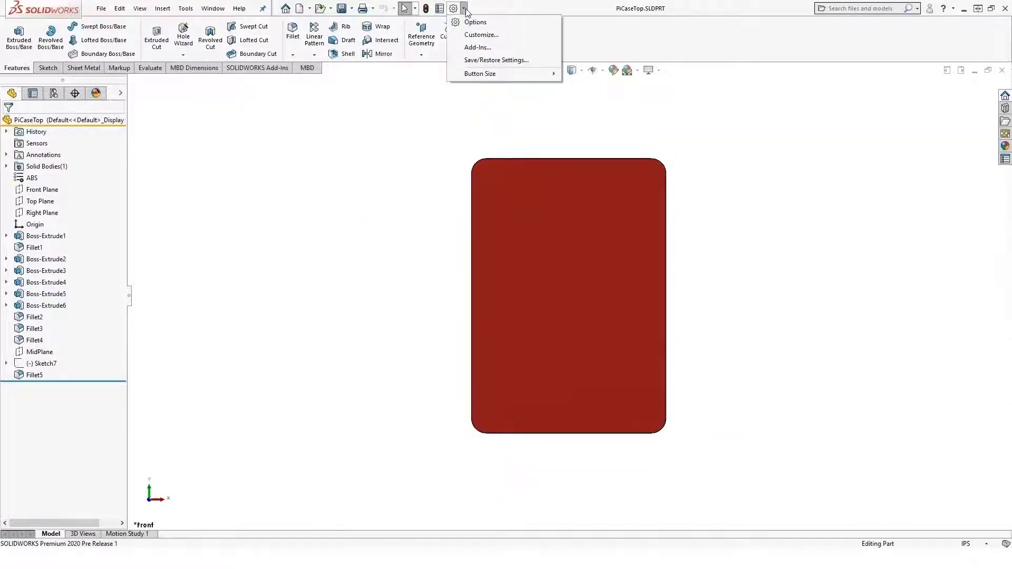
click(480, 47)
click(269, 328)
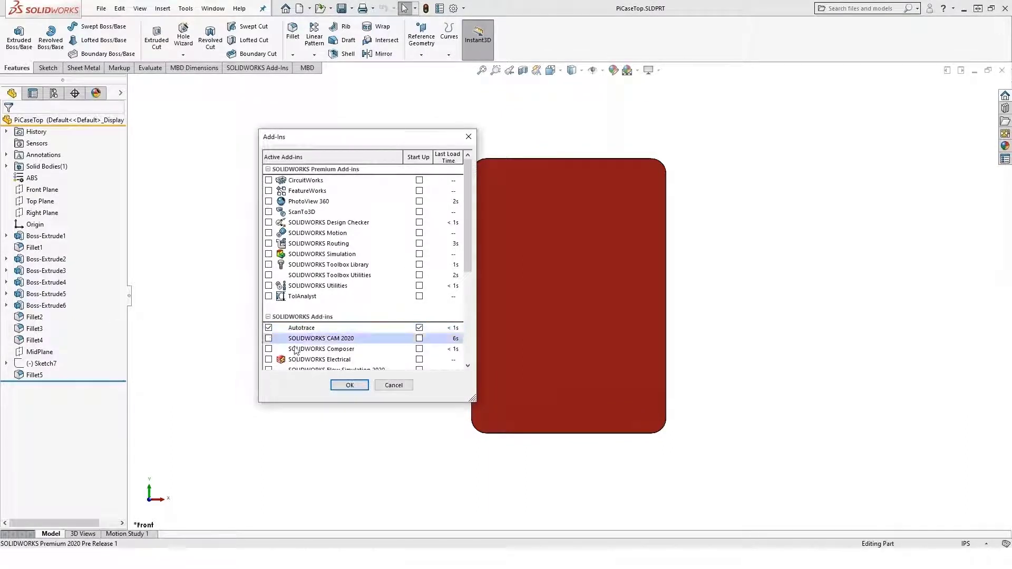
click(385, 385)
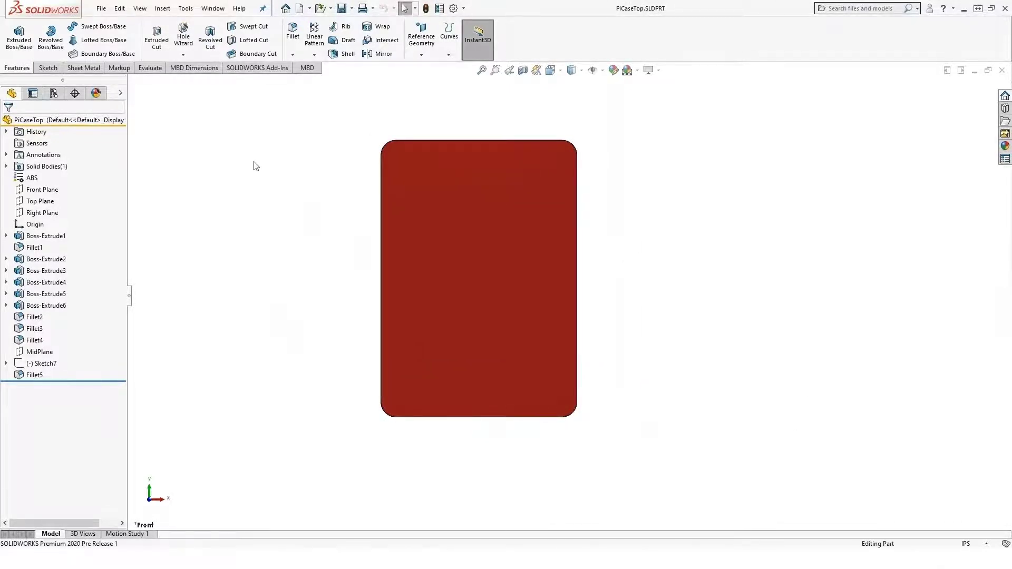
Start a sketch on the lid's top face and choose trimech-tag-4color-1900x1000.jpg as a sketch picture.
click(501, 339)
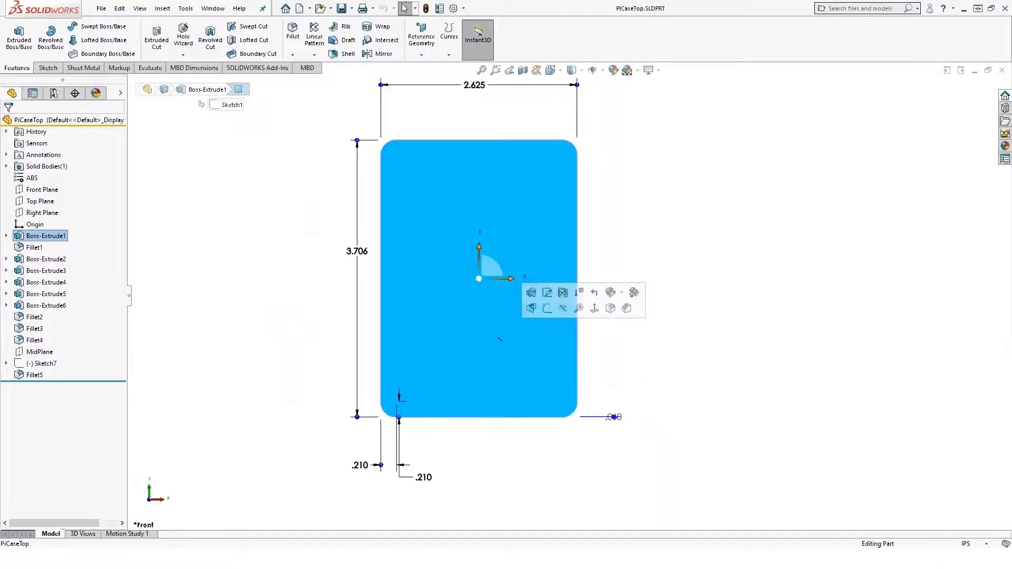
click(548, 312)
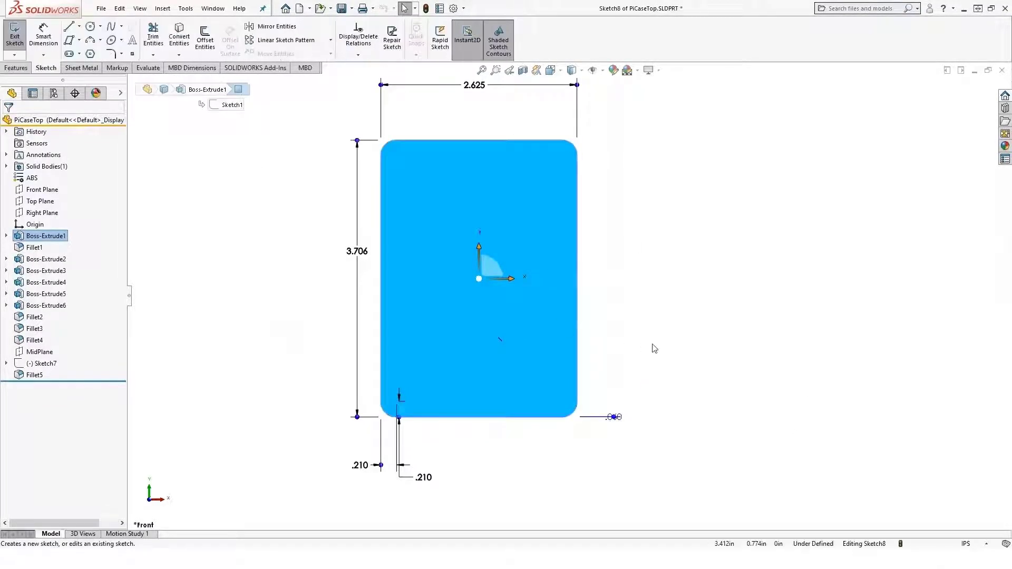
click(168, 11)
key(Escape)
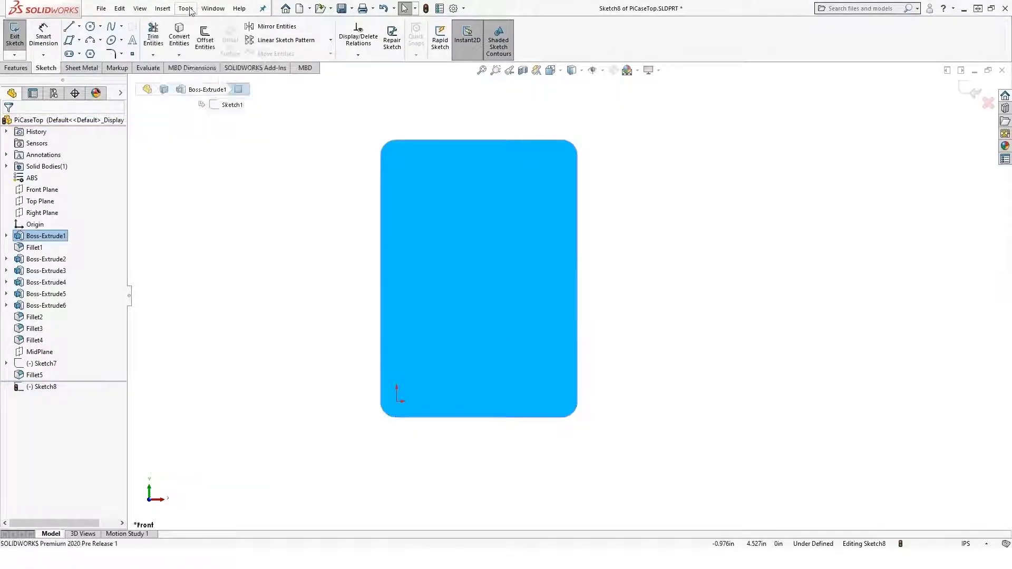
click(190, 11)
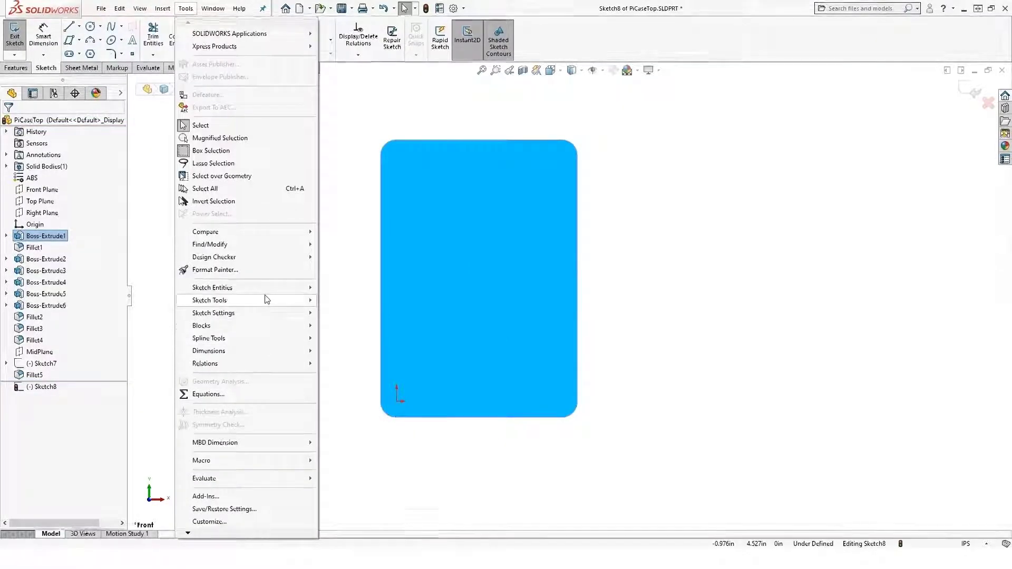
mouse_move(265, 300)
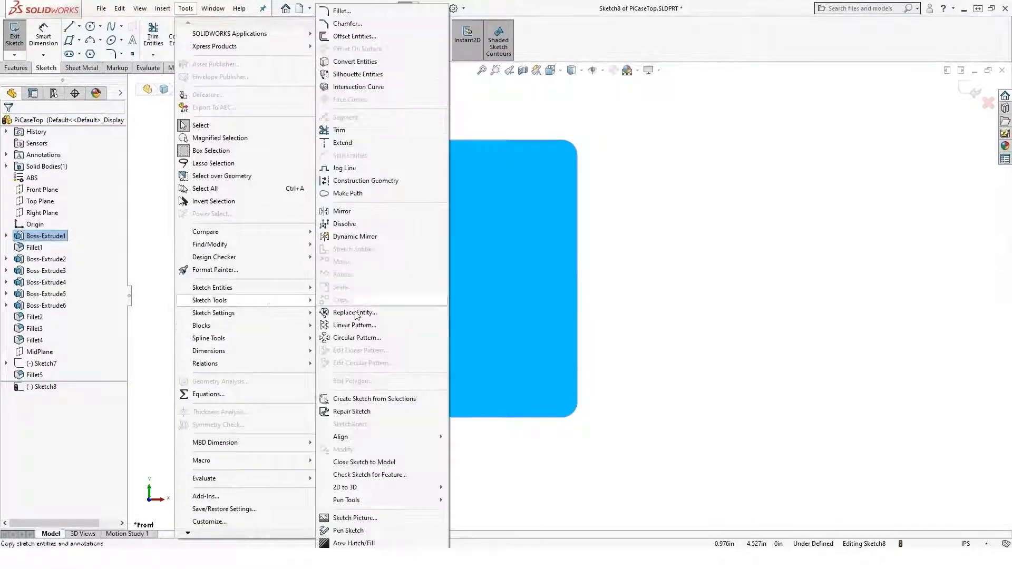
click(340, 519)
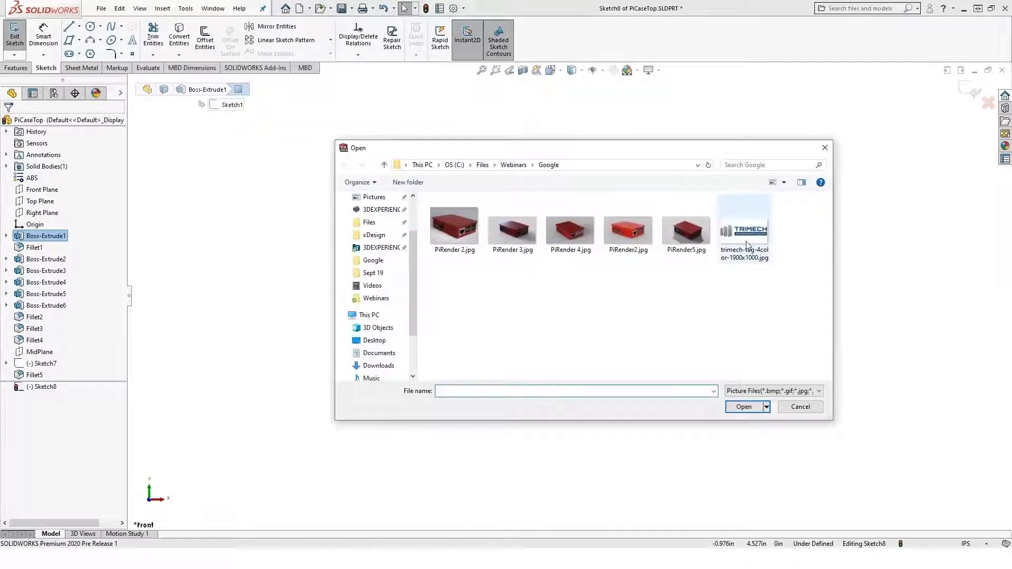
click(746, 246)
Insert the TriMech logo, scale it to about 3.86 × 2.03 in, and drag it over the red lid.
click(745, 407)
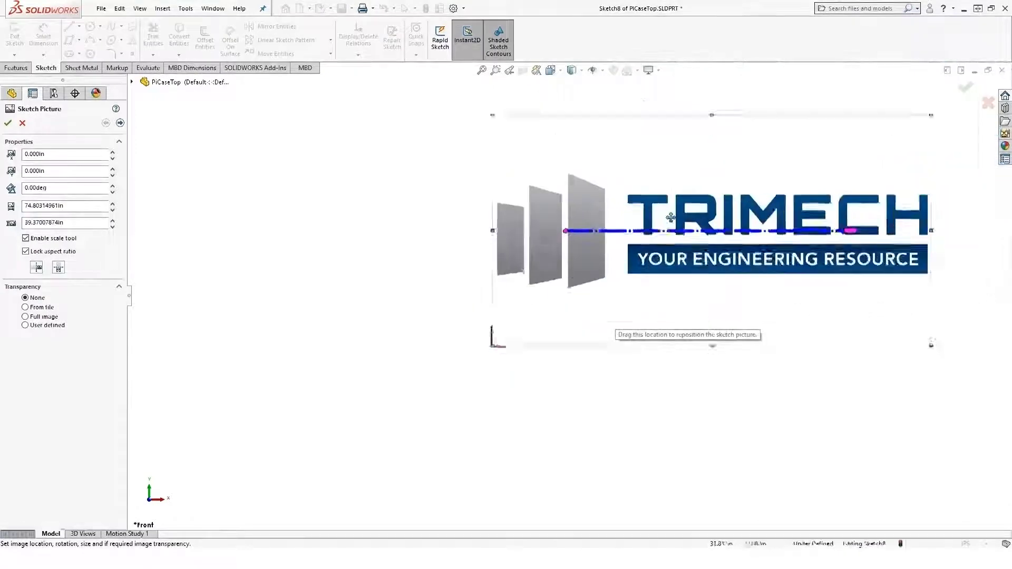
drag(538, 235, 541, 306)
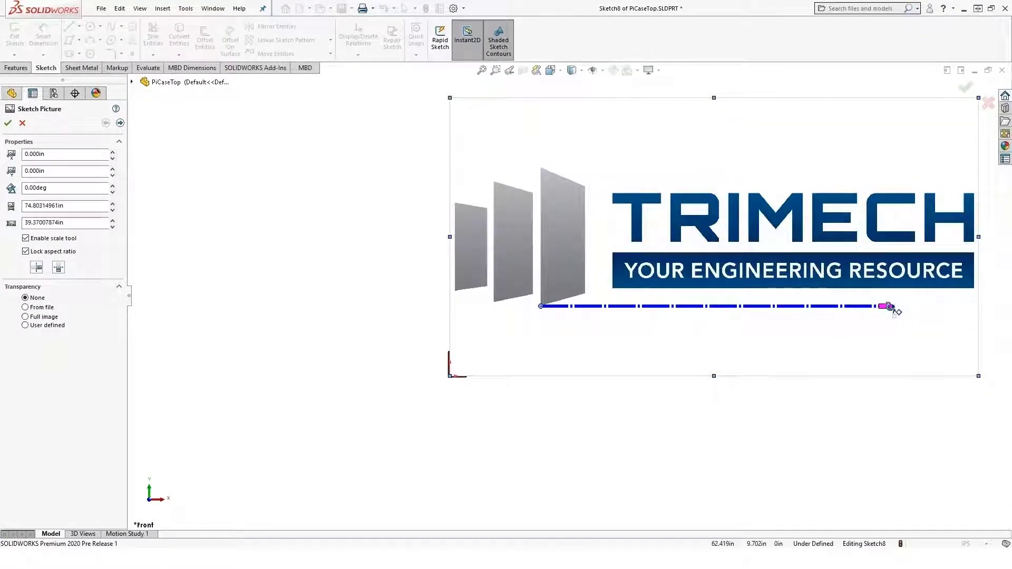
mouse_move(892, 308)
mouse_down()
mouse_move(864, 266)
mouse_move(622, 119)
mouse_move(542, 142)
mouse_move(541, 166)
mouse_up()
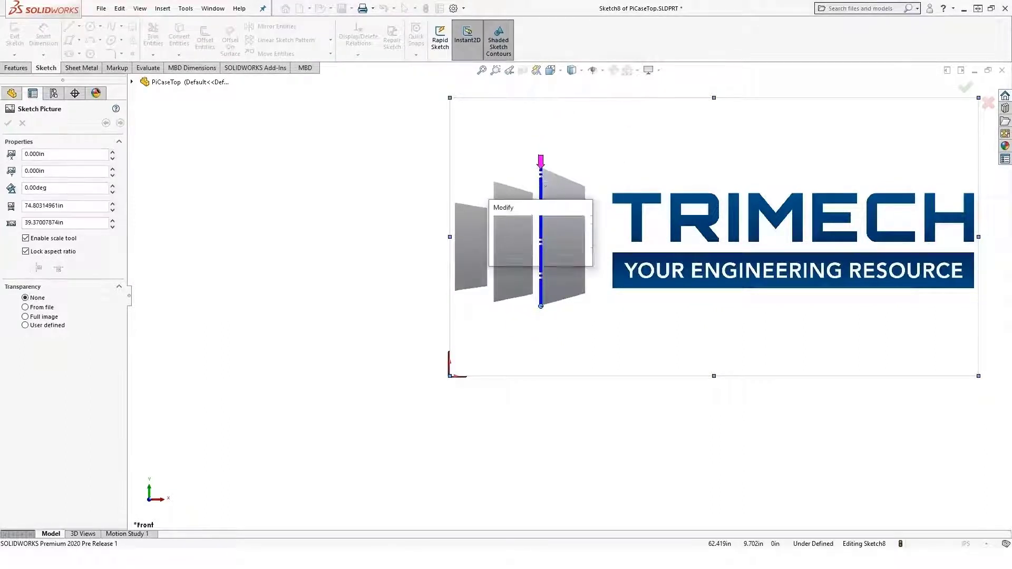
text(1)
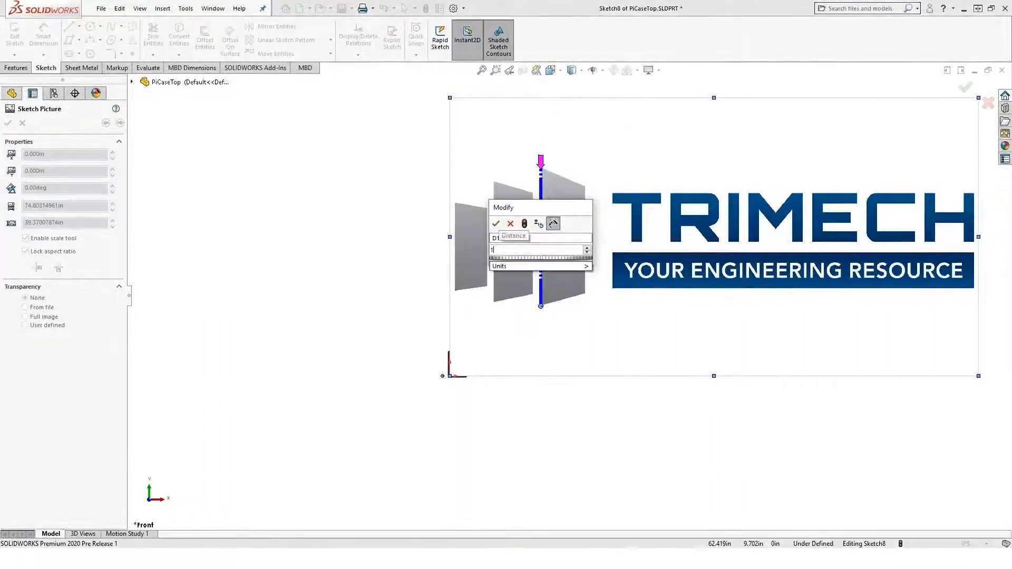
key(Return)
scroll(569, 295, up, 5)
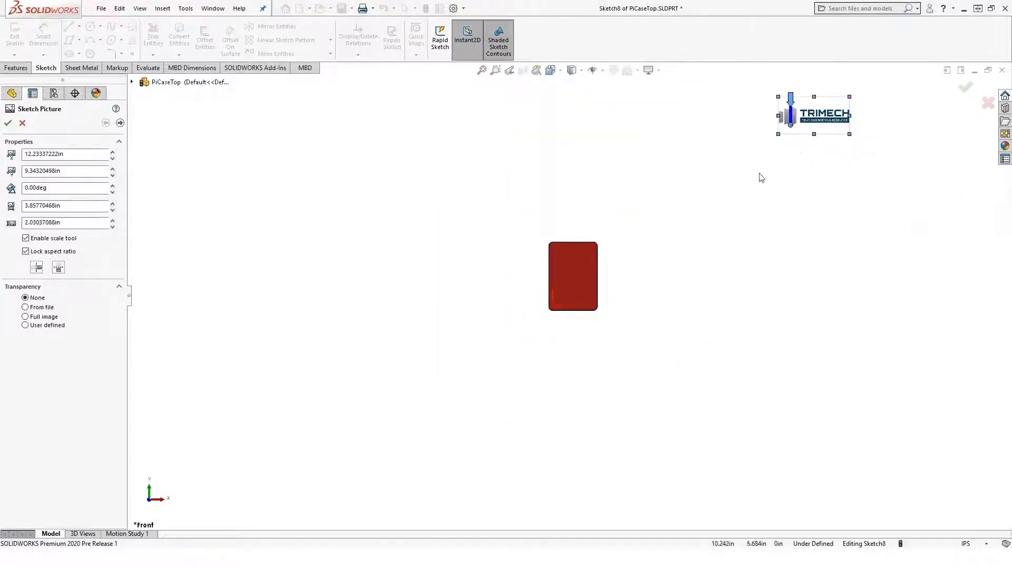
mouse_move(813, 113)
mouse_down()
mouse_move(580, 272)
mouse_move(595, 290)
mouse_up()
scroll(589, 295, down, 6)
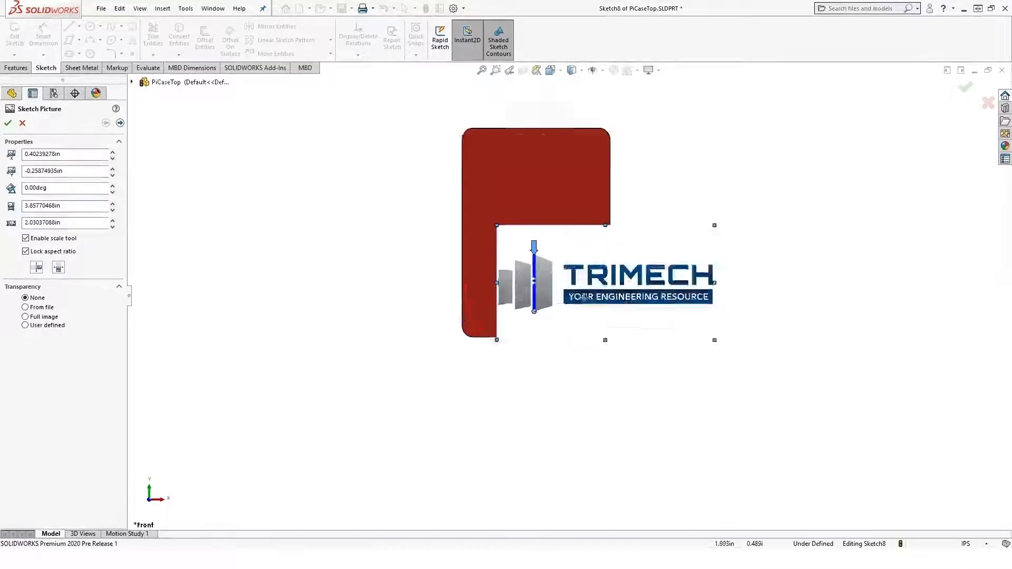
scroll(583, 198, down, 2)
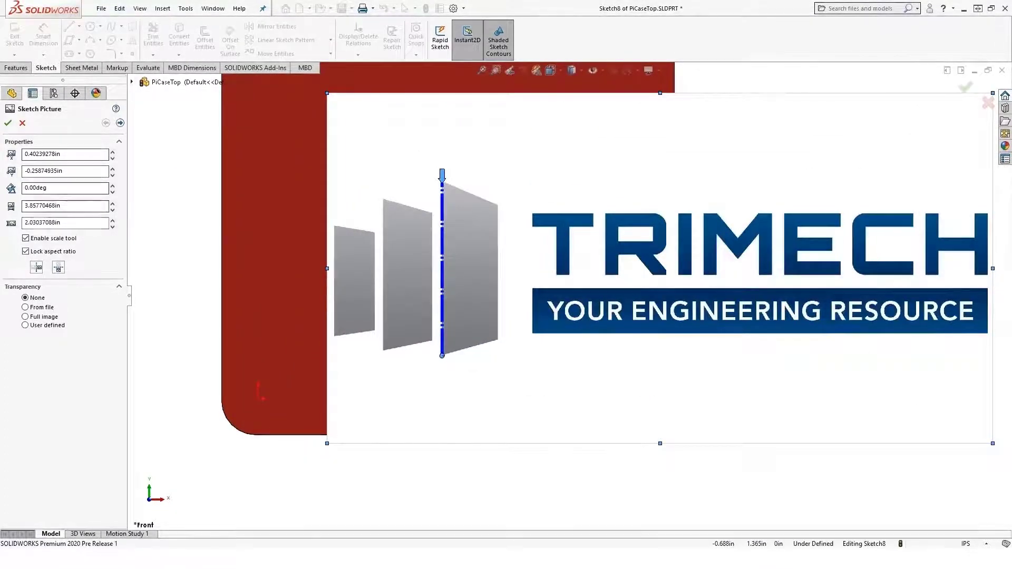
Set the picture's Transparency to From file and advance to the trace settings.
click(25, 308)
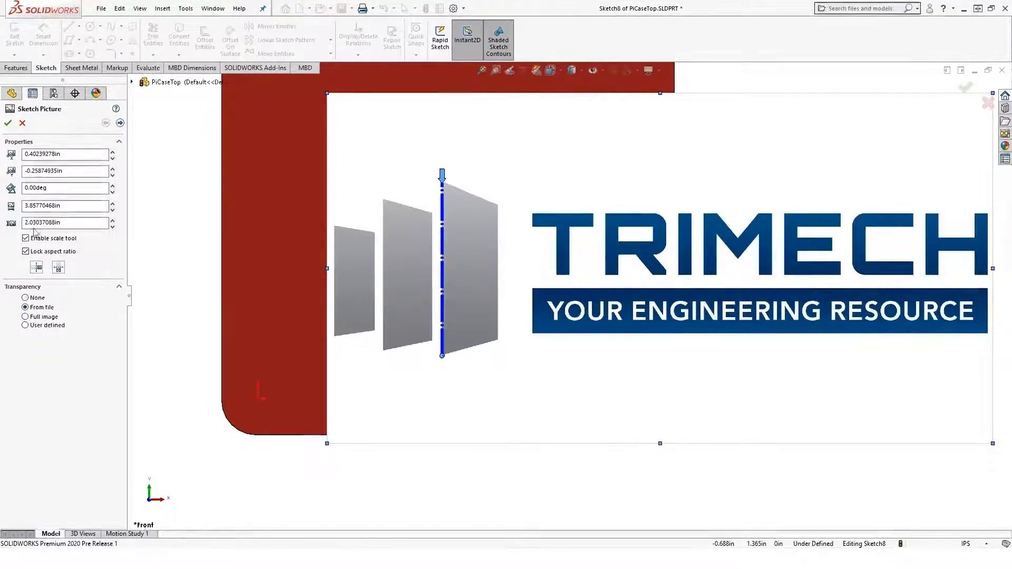
click(120, 123)
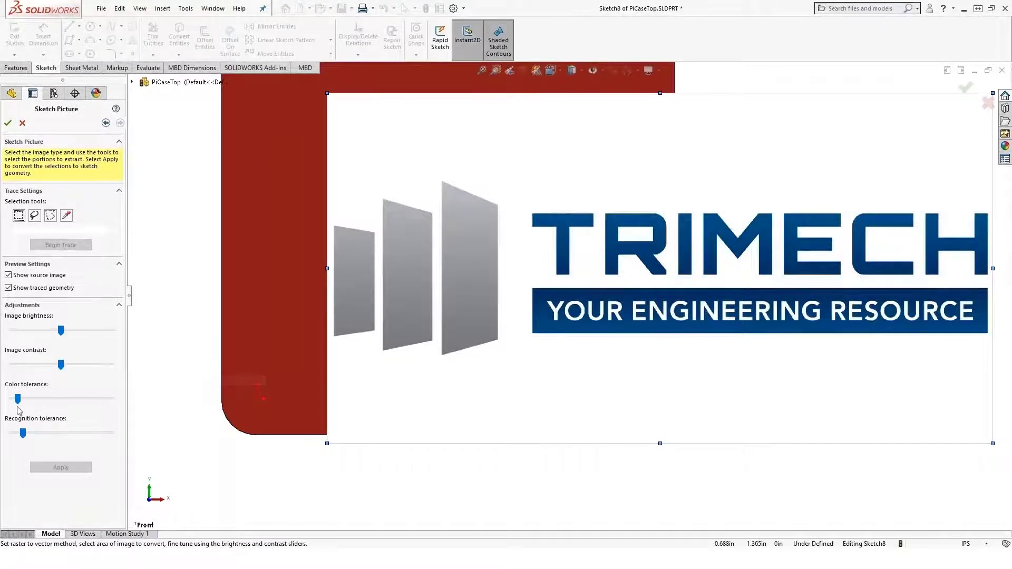
Raise the recognition tolerance, trace the logo's R, and apply it as sketch geometry.
drag(23, 432, 33, 433)
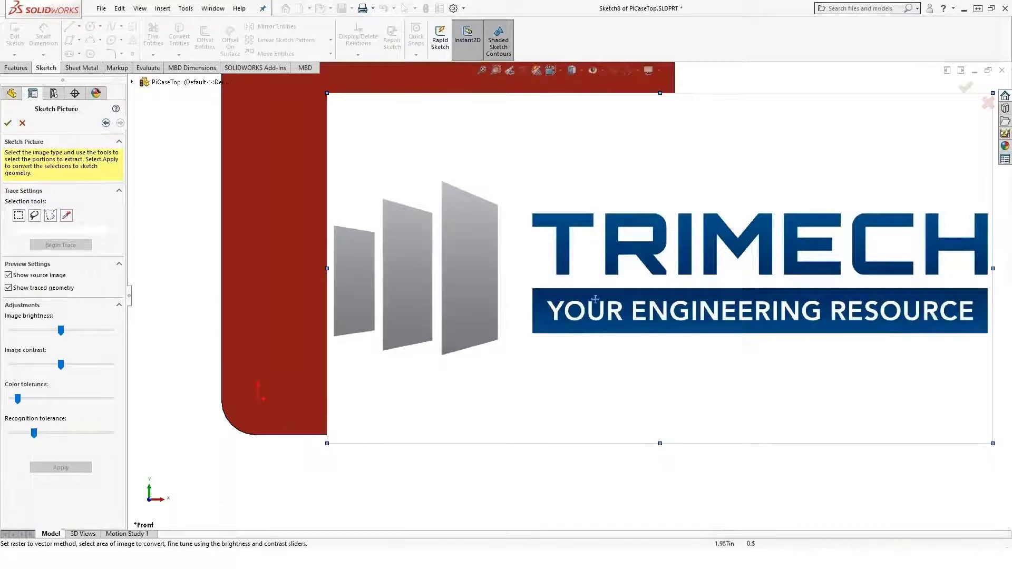
scroll(659, 267, down, 2)
scroll(657, 266, down, 1)
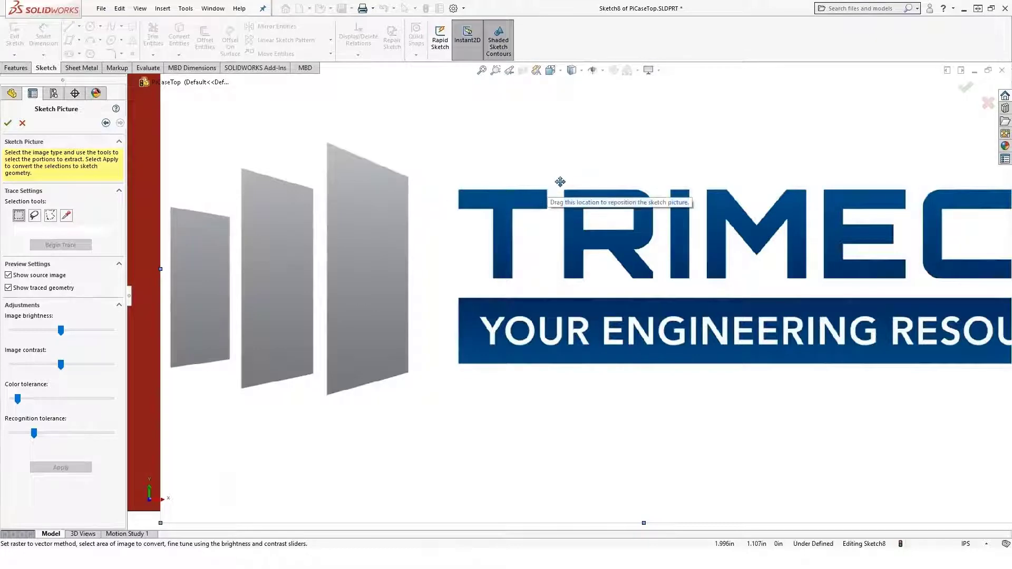
drag(662, 290, 662, 290)
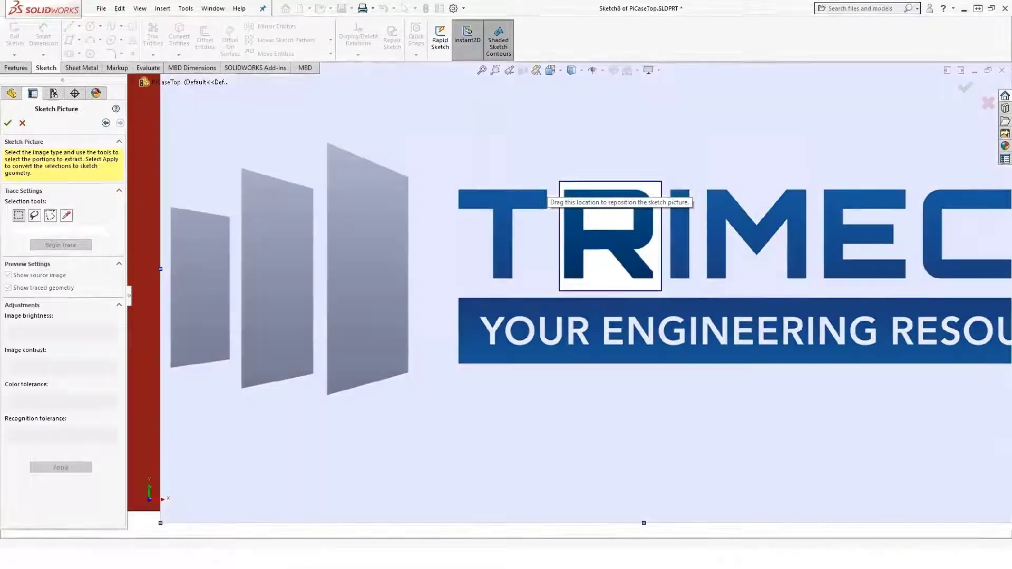
click(60, 244)
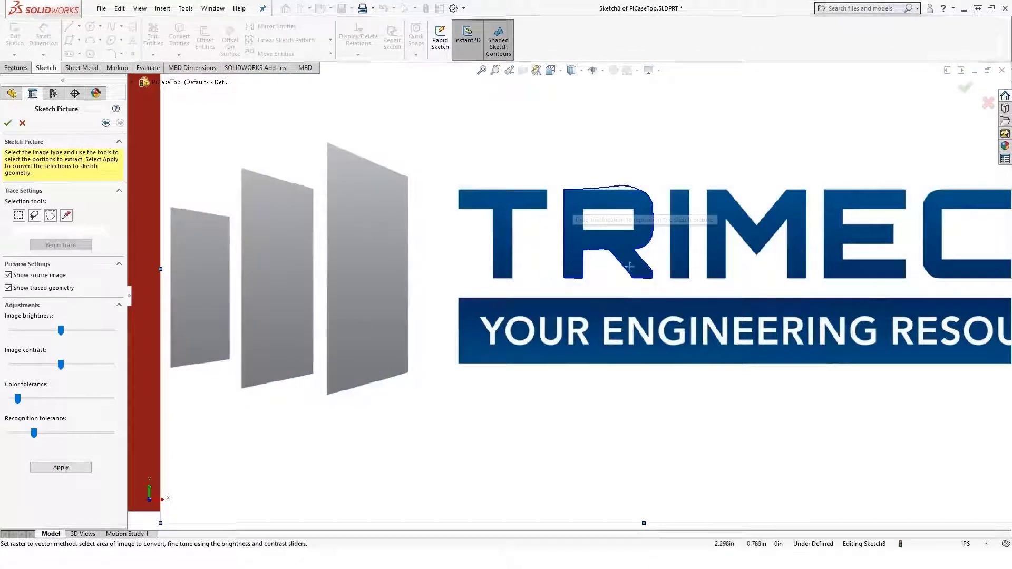
scroll(529, 292, up, 4)
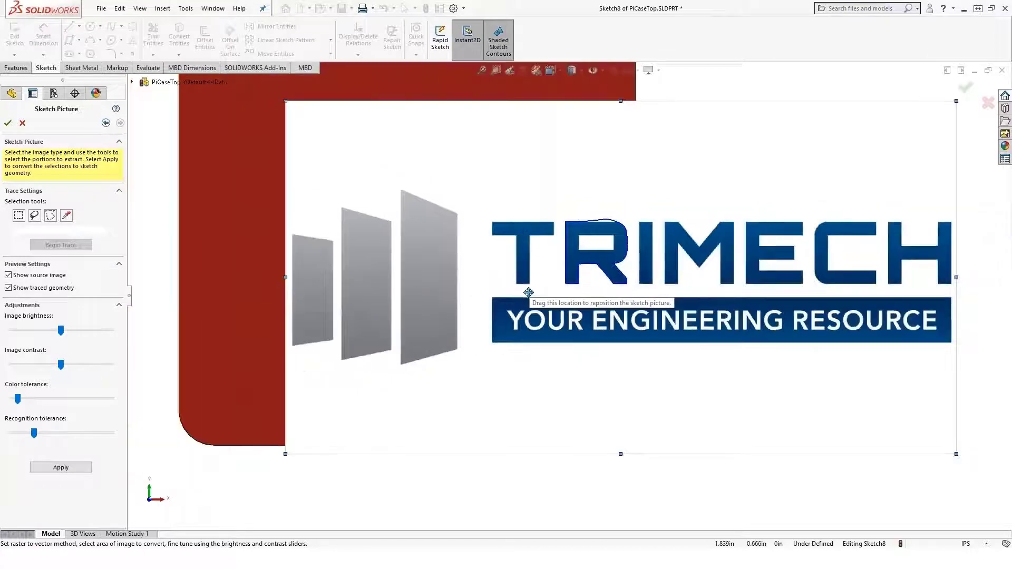
scroll(540, 264, down, 1)
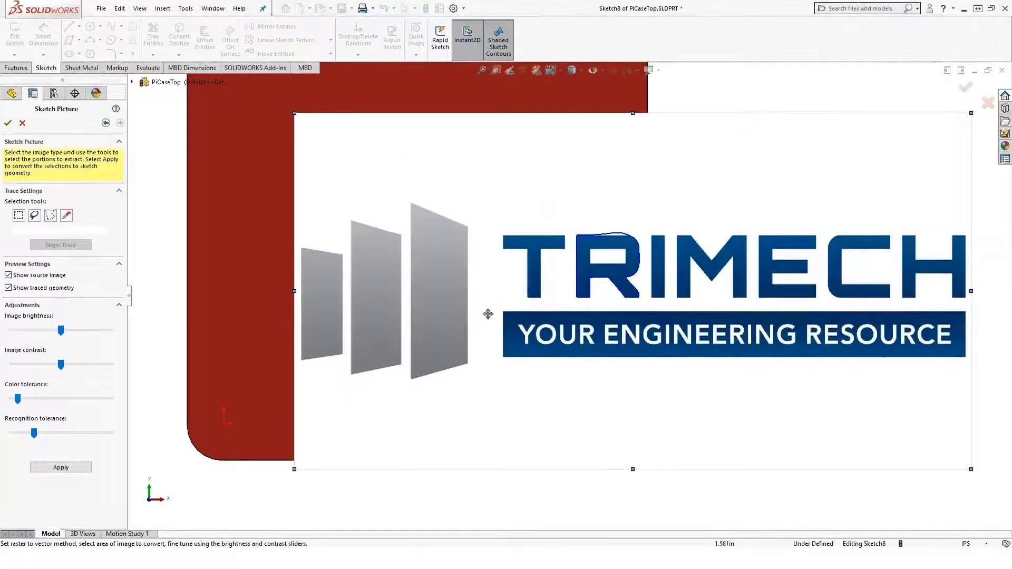
scroll(543, 284, down, 2)
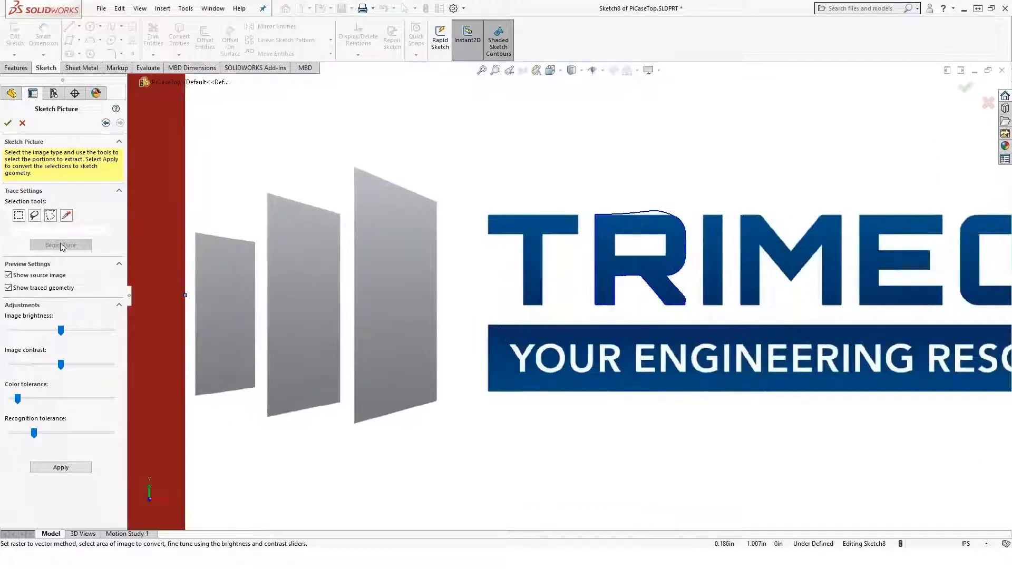
click(57, 467)
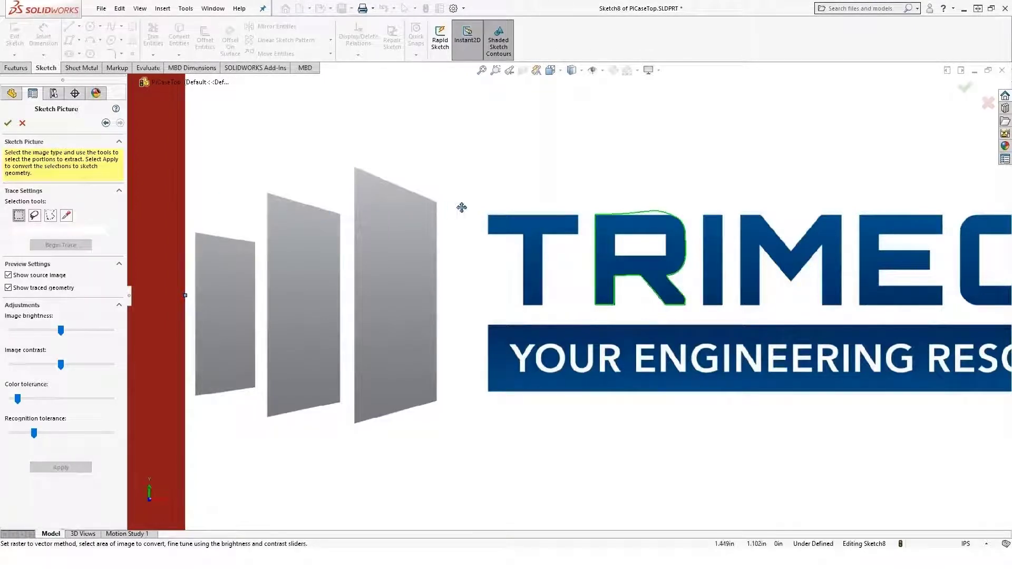
Box the logo's T, trace it, and apply its outline as green sketch geometry.
drag(475, 206, 582, 319)
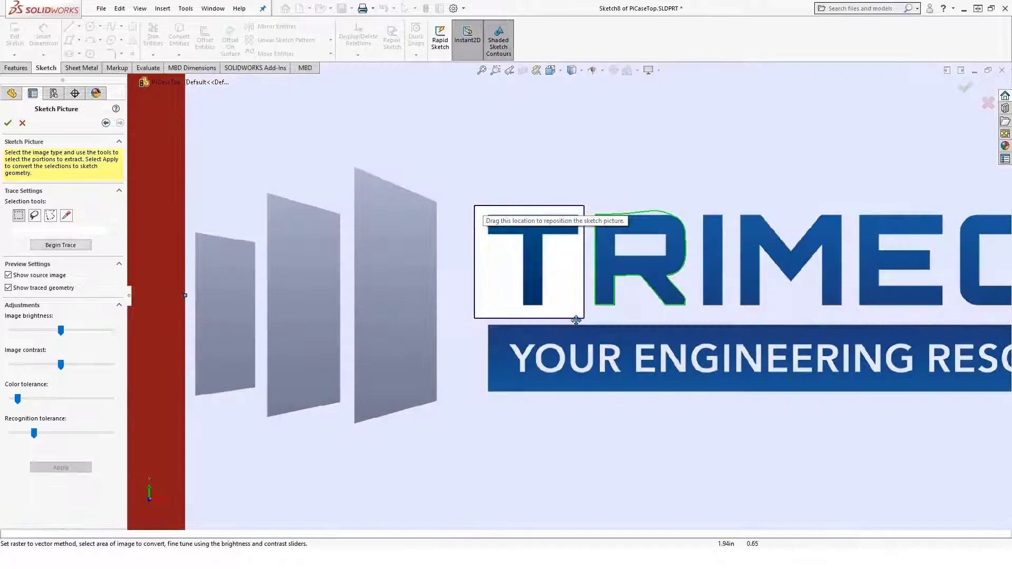
click(60, 245)
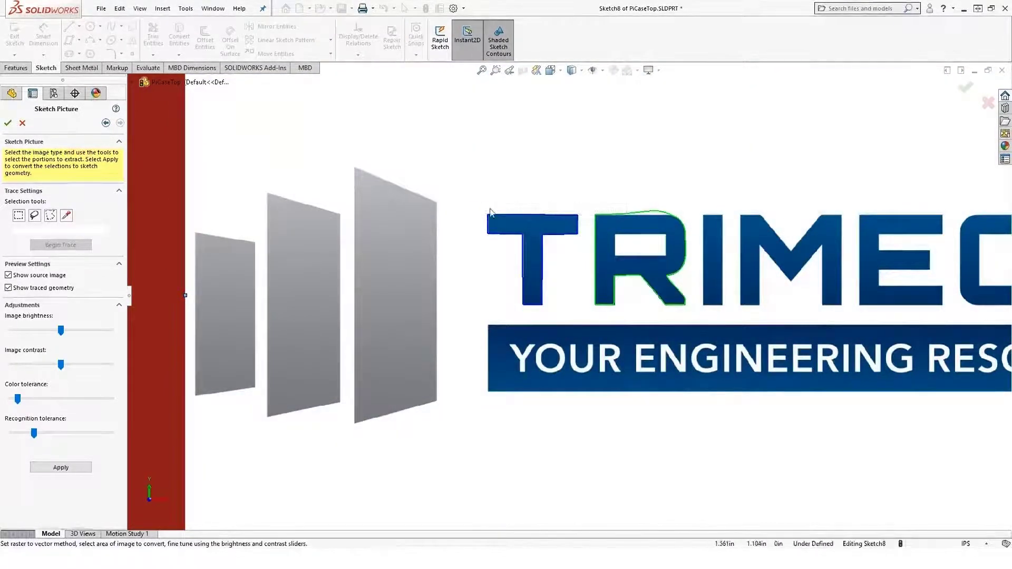
click(65, 468)
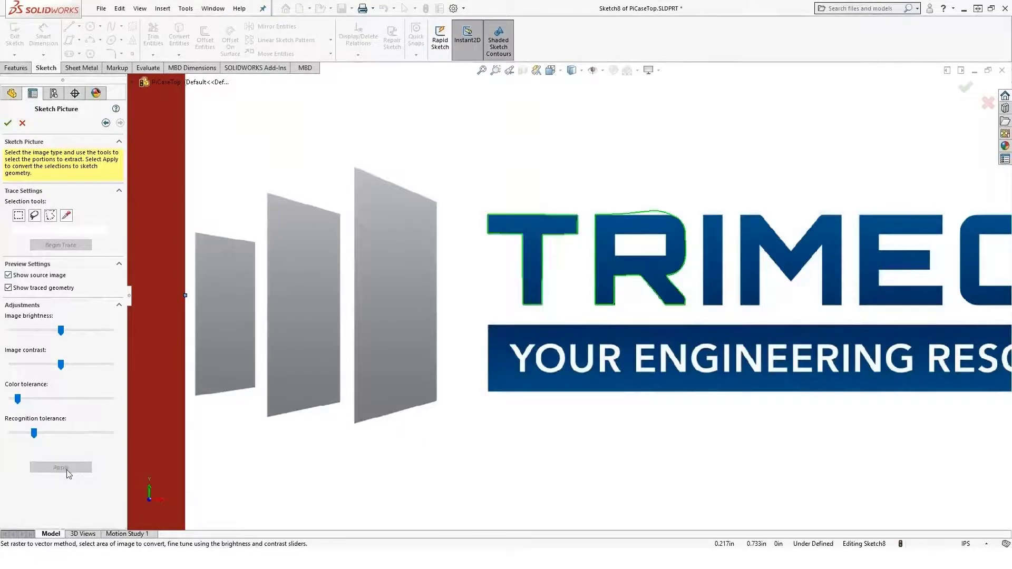
key(z)
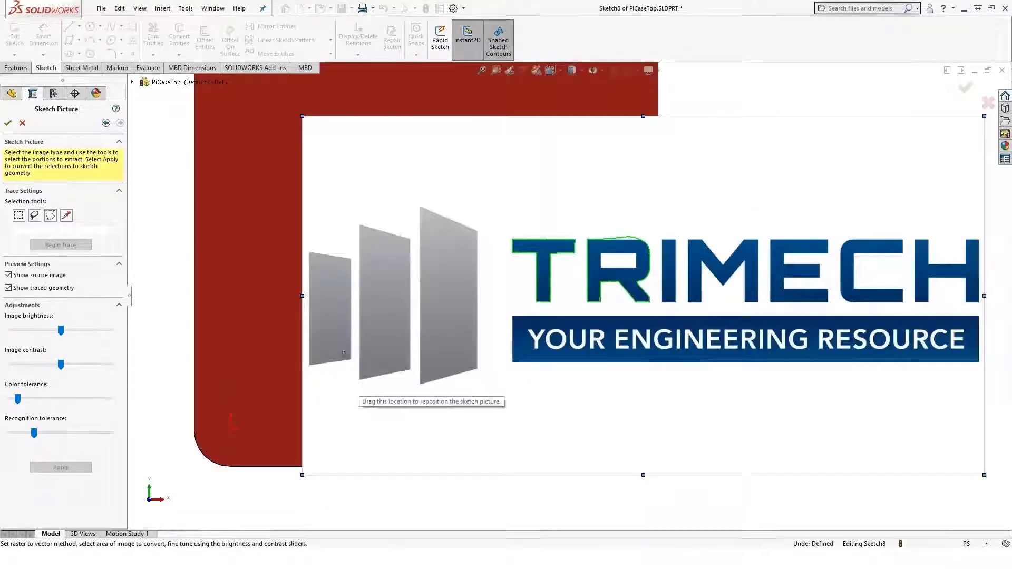
click(19, 217)
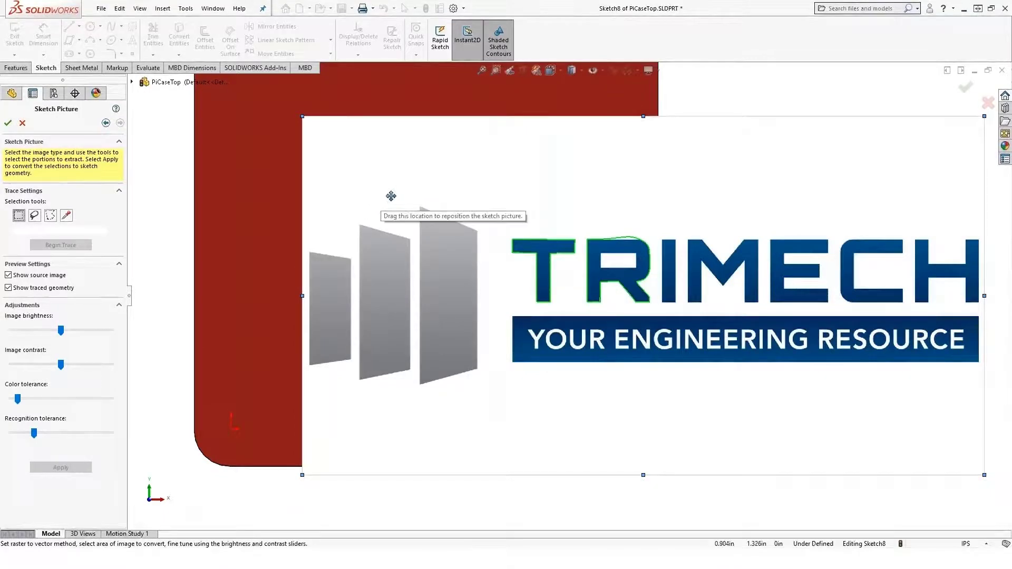
Box the grey bars, trace them, and apply the two resulting ellipses as sketch geometry.
drag(391, 196, 496, 412)
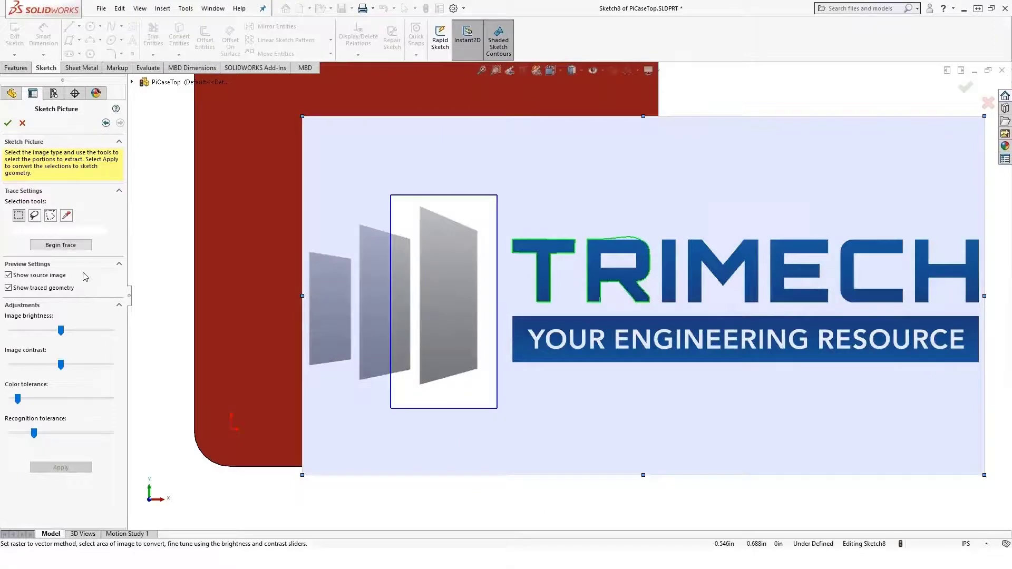
click(77, 248)
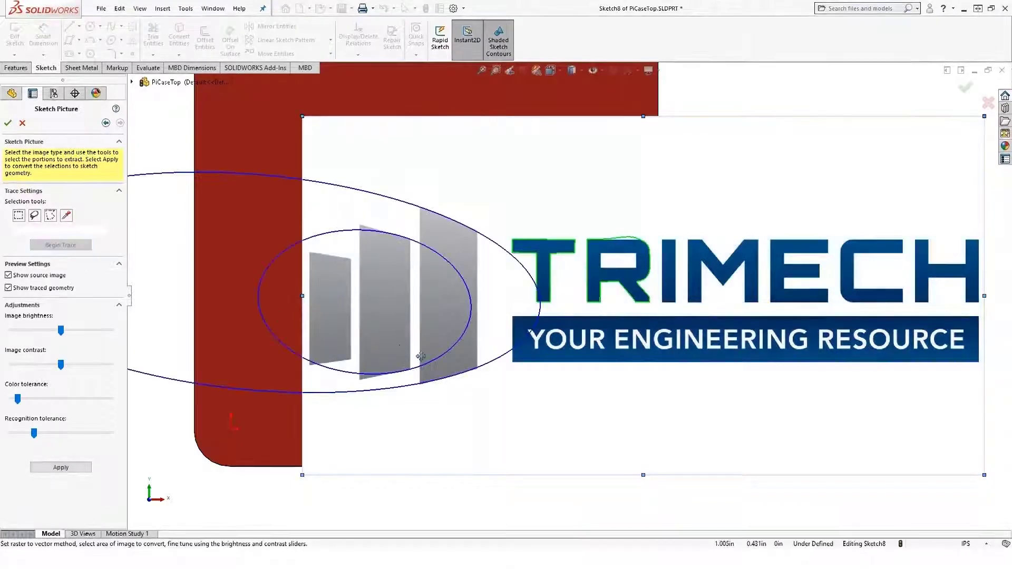
scroll(452, 366, down, 3)
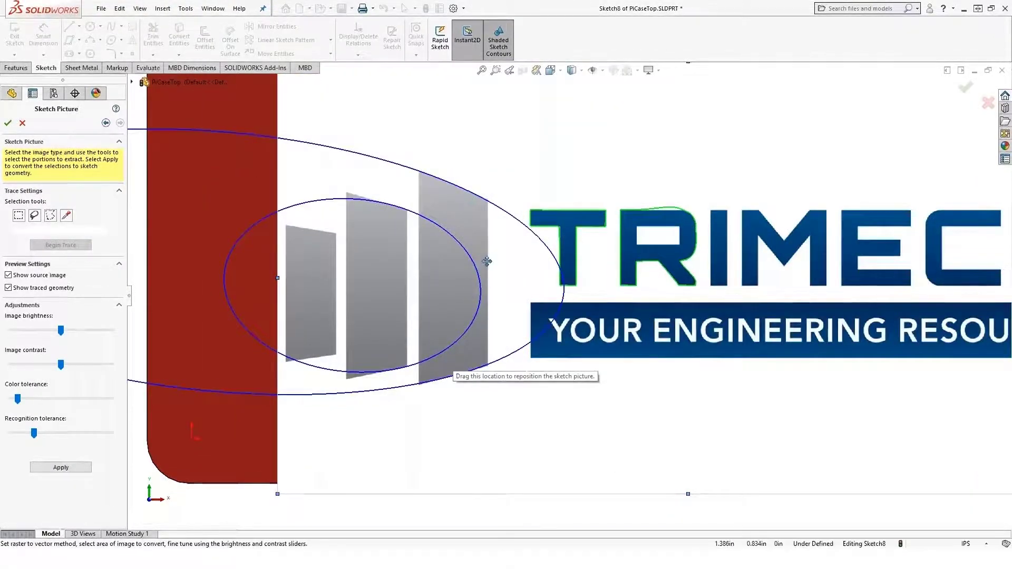
scroll(525, 263, down, 2)
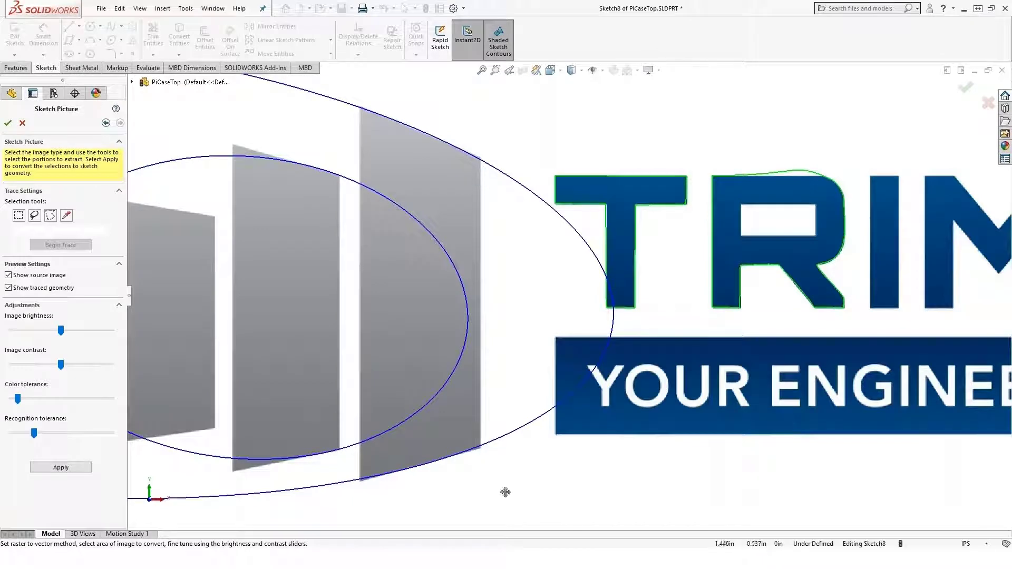
key(z)
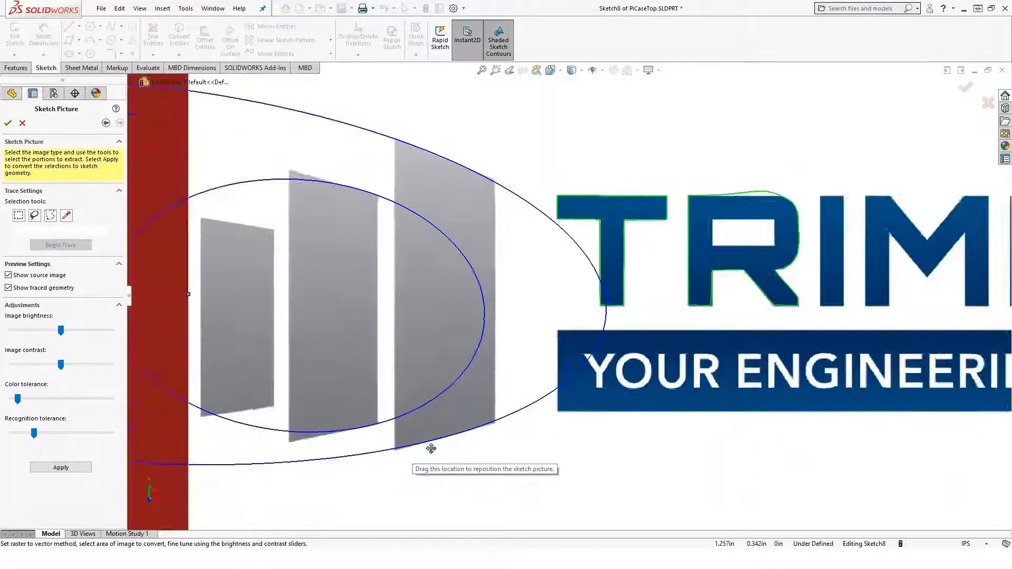
key(z)
scroll(873, 257, down, 2)
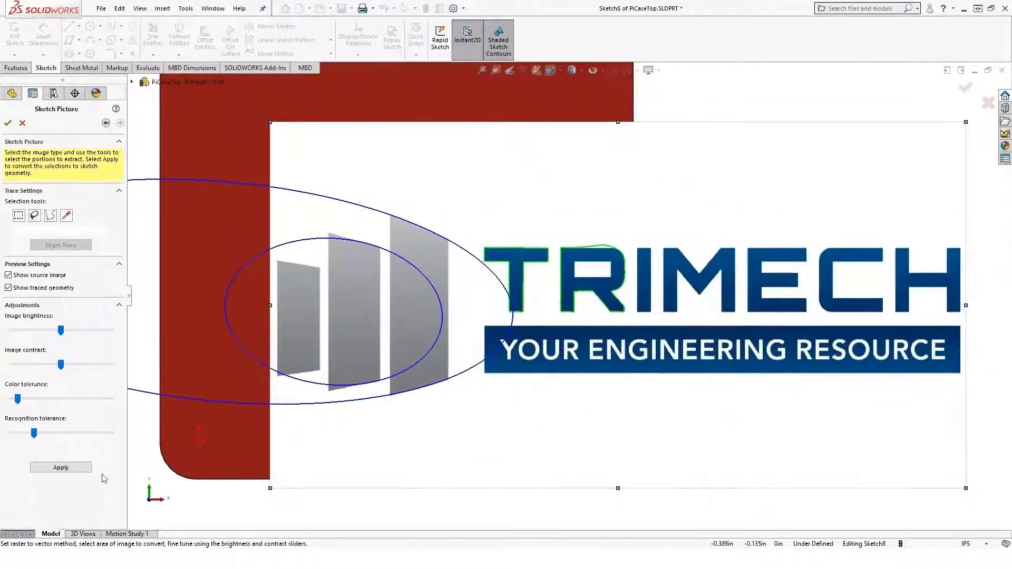
click(61, 468)
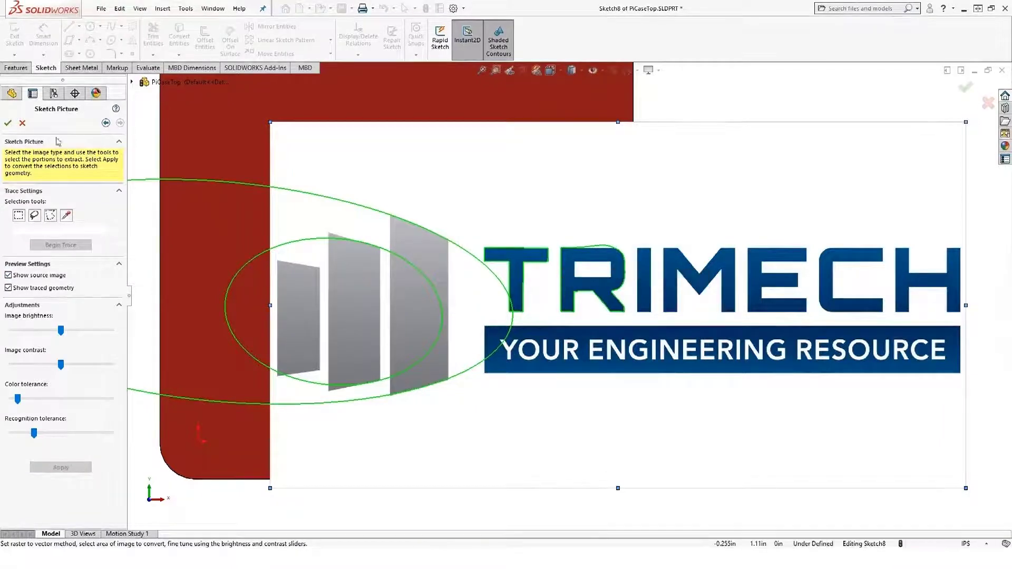
Accept the sketch picture, exit Sketch8, zoom out, and clear the selection.
click(7, 124)
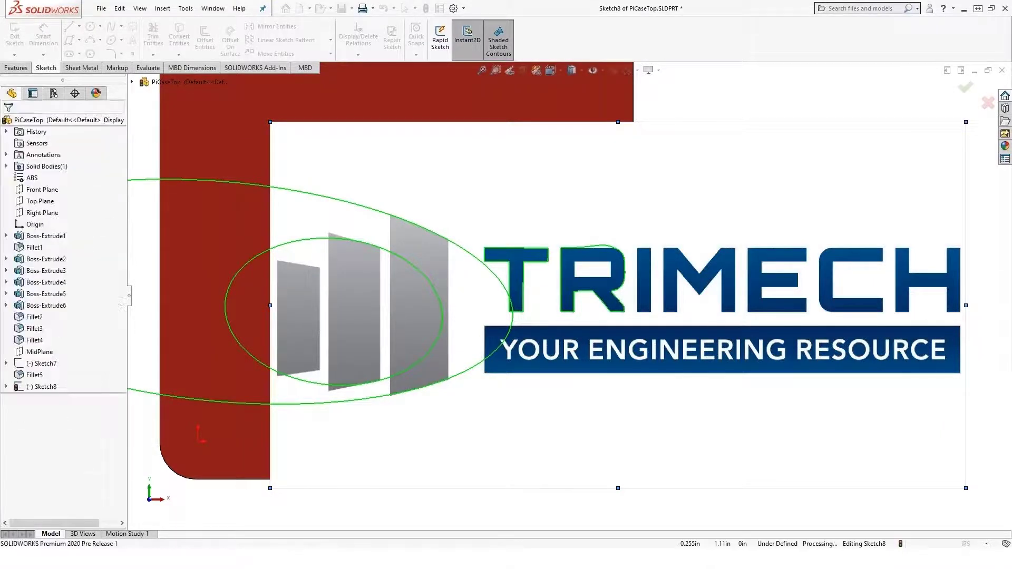
click(15, 37)
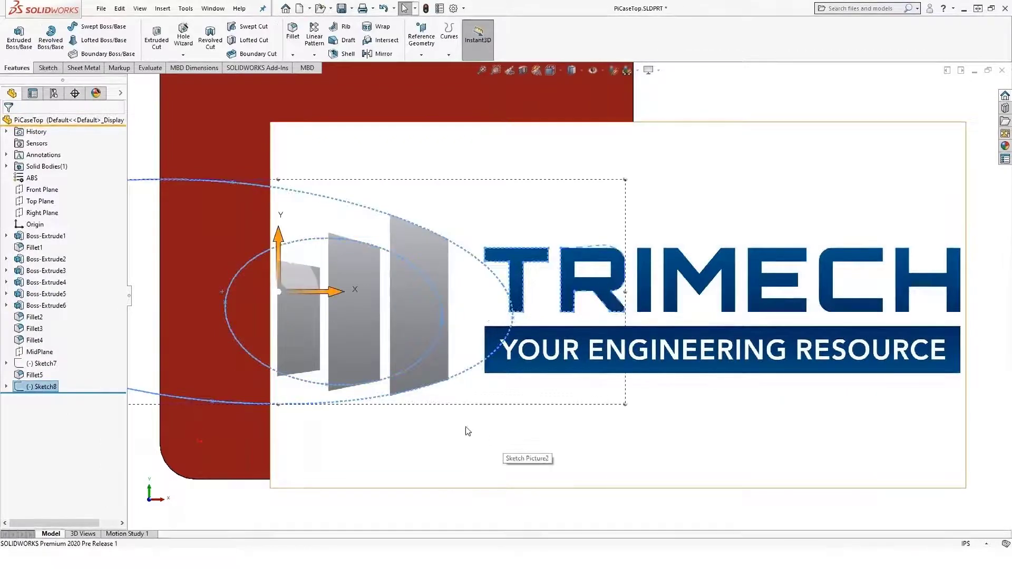
key(z)
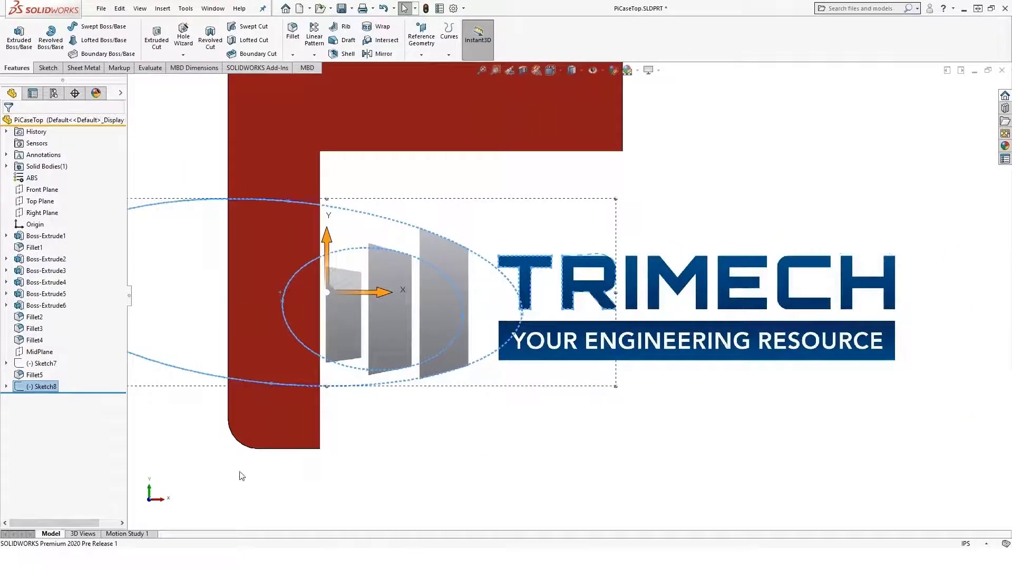
click(264, 481)
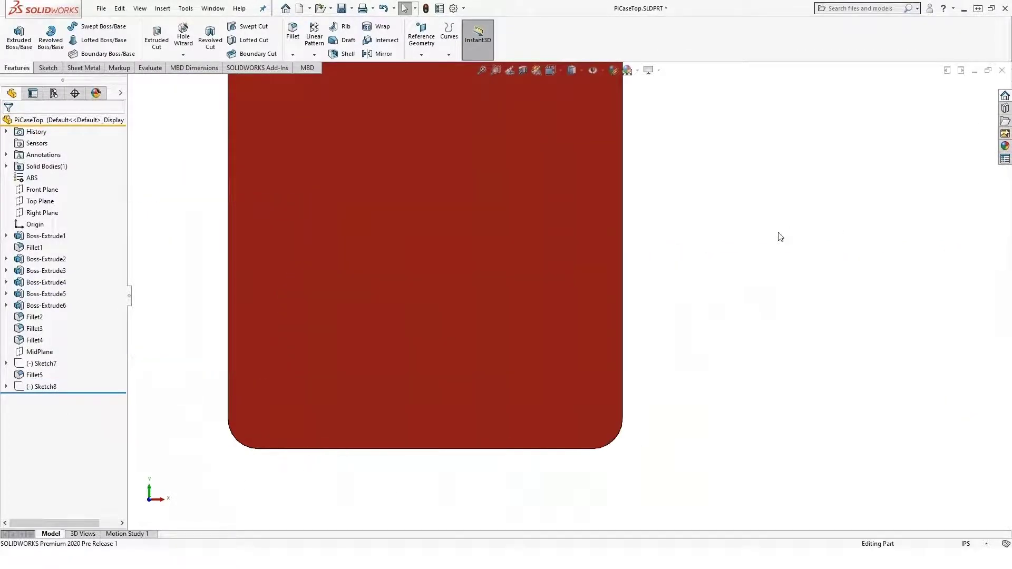